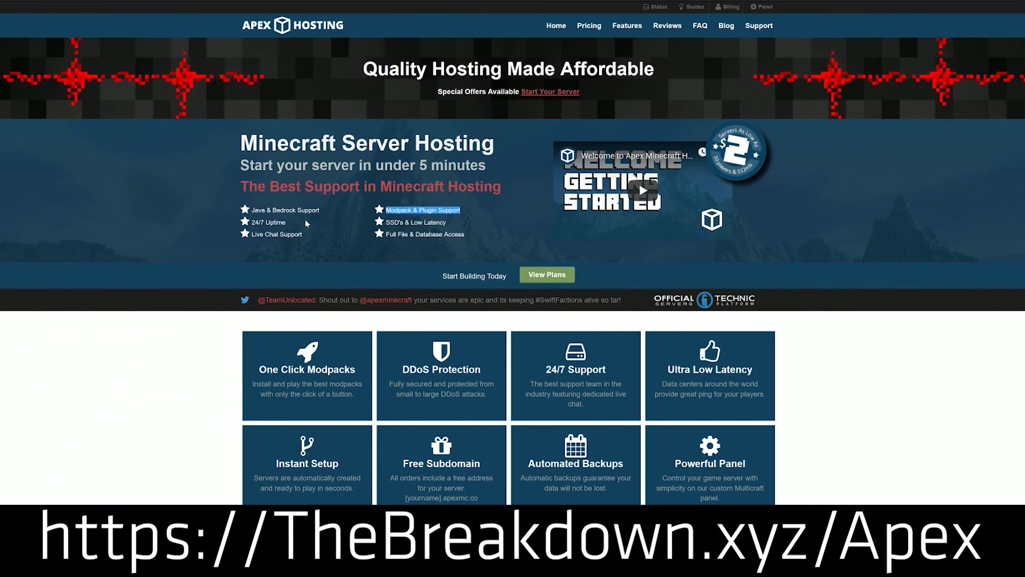
Highlight the 24/7 Uptime, 24/7 Support, One Click Modpacks and hardware description text.
left_click_drag(286, 222, 270, 222)
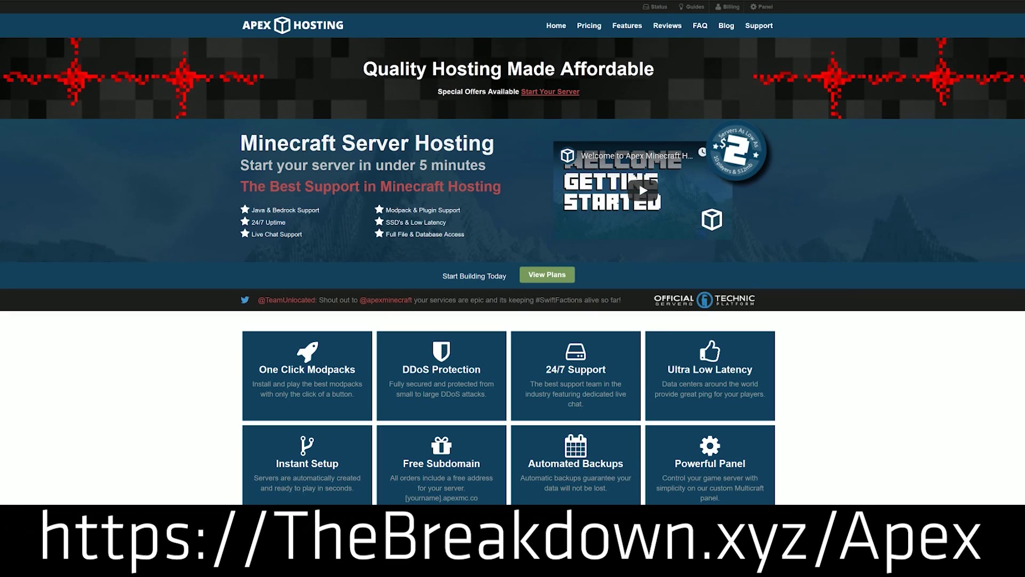
left_click_drag(609, 369, 545, 371)
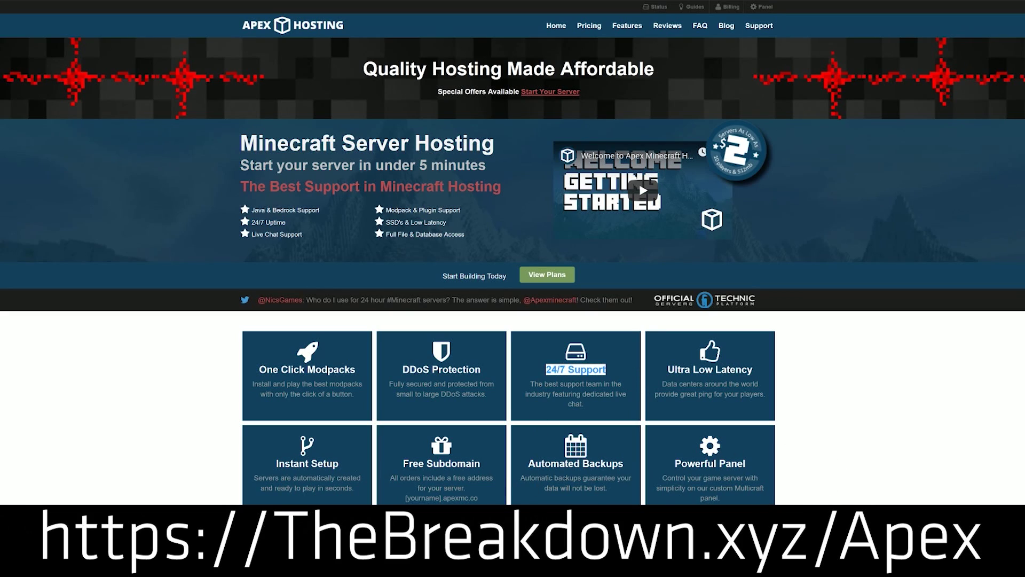
left_click_drag(257, 370, 357, 372)
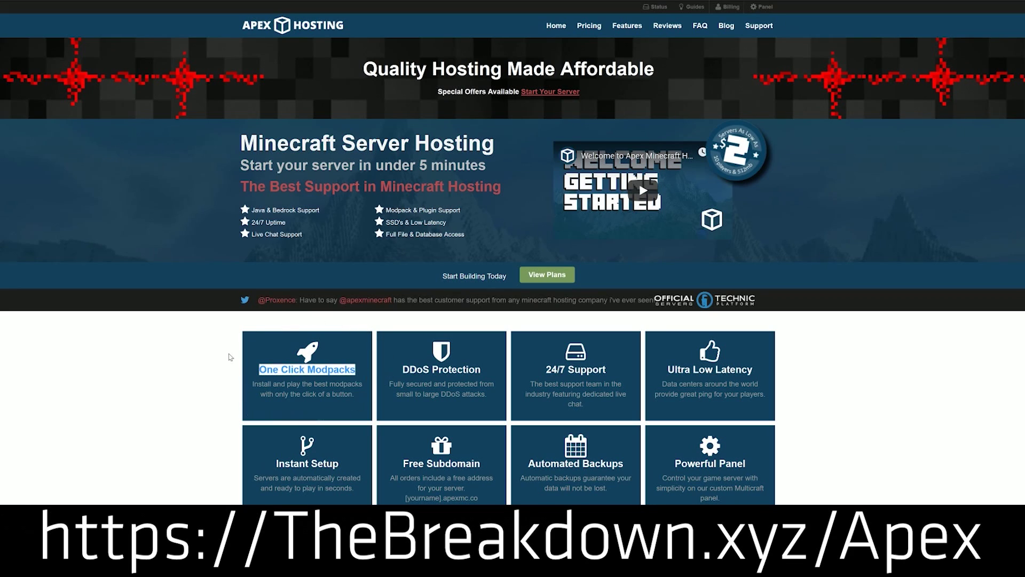
scroll(196, 402, "down", 1)
scroll(197, 402, "down", 4)
scroll(200, 392, "down", 2)
scroll(205, 377, "down", 4)
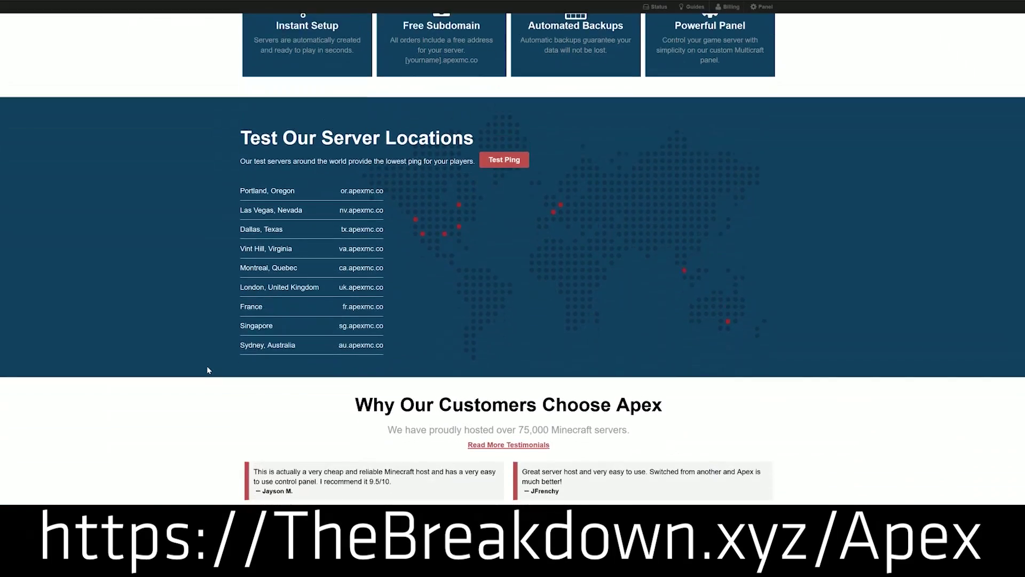
scroll(208, 369, "down", 3)
scroll(207, 369, "down", 1)
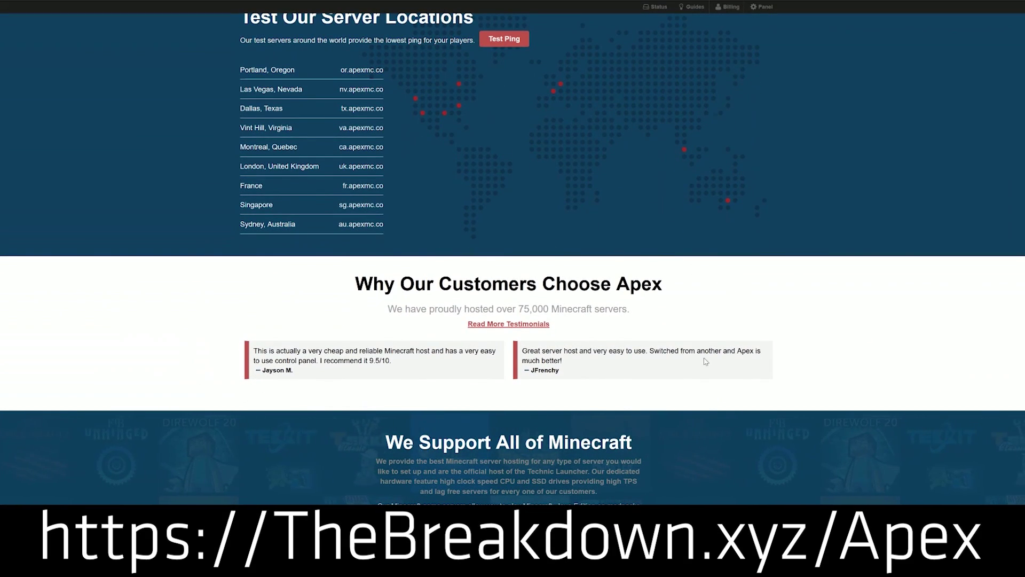
scroll(808, 448, "down", 3)
scroll(730, 448, "down", 4)
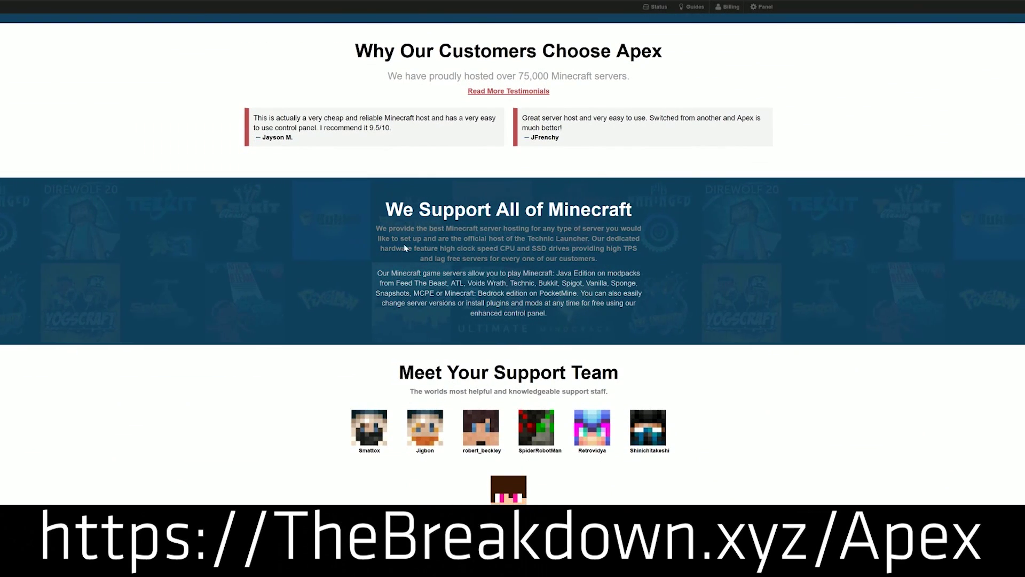
left_click_drag(414, 248, 570, 248)
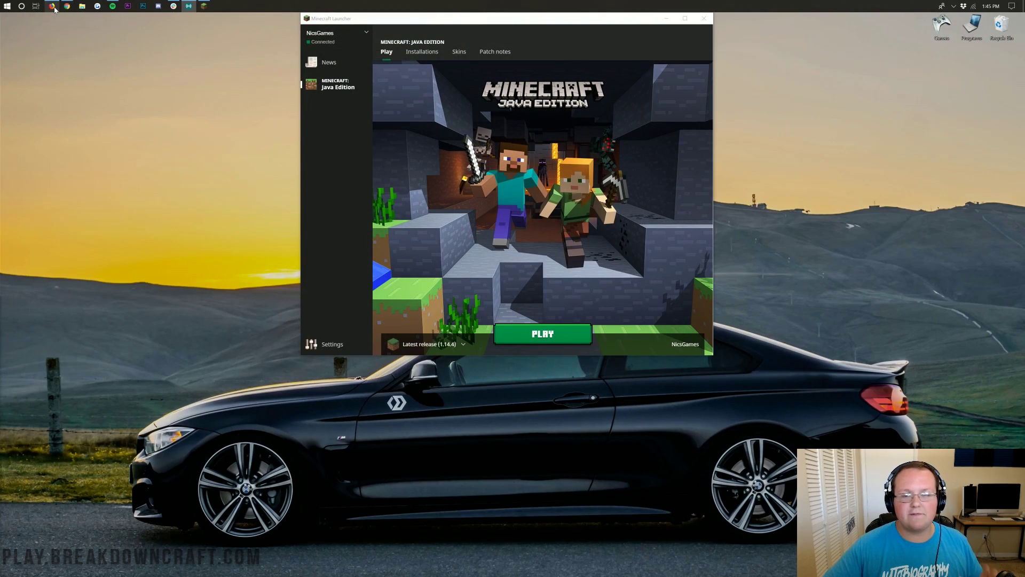
Return to Chrome and open minecraft.net's Java Edition for Windows download page.
left_click(54, 7)
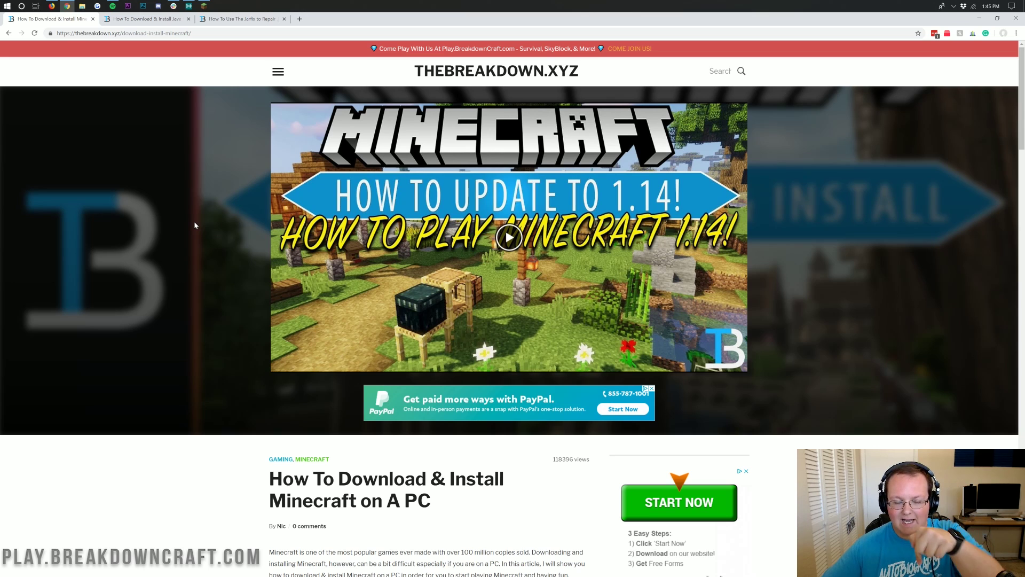
scroll(281, 289, "down", 4)
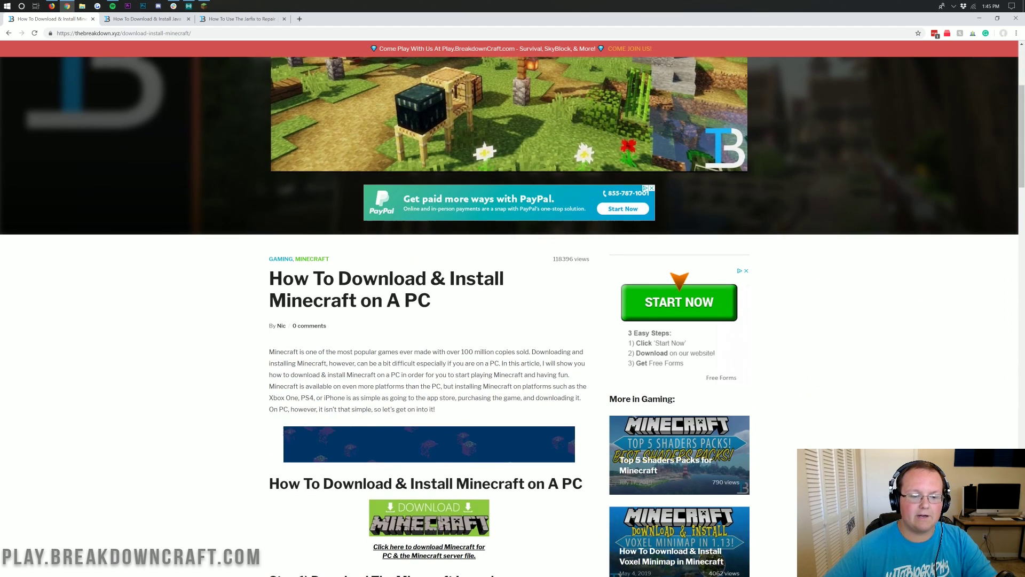
scroll(362, 288, "down", 3)
left_click(452, 318)
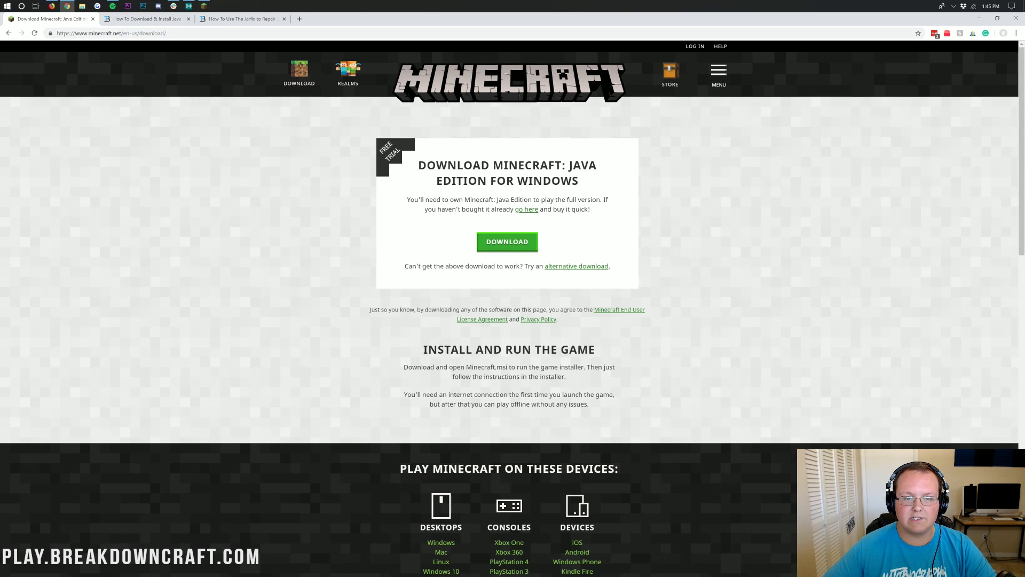
left_click_drag(426, 165, 561, 181)
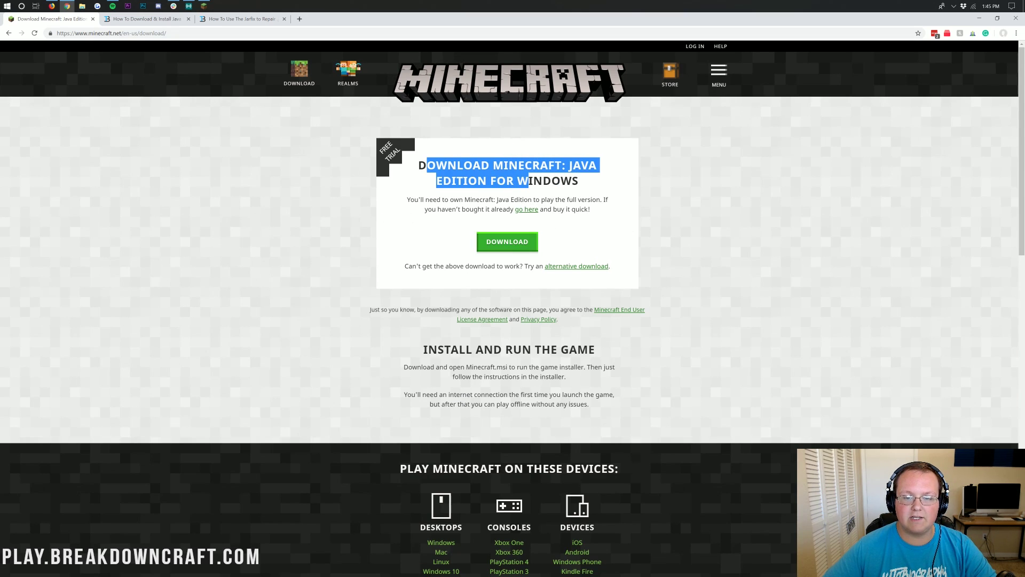
left_click(561, 208)
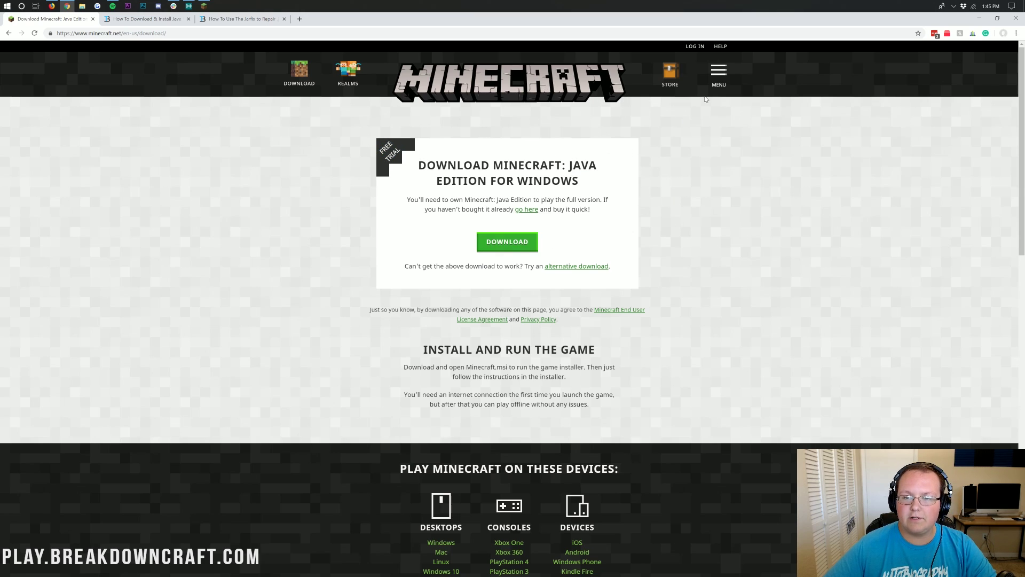
Visit the Minecraft store page, go back, and minimize Chrome to reveal the launcher.
left_click(670, 74)
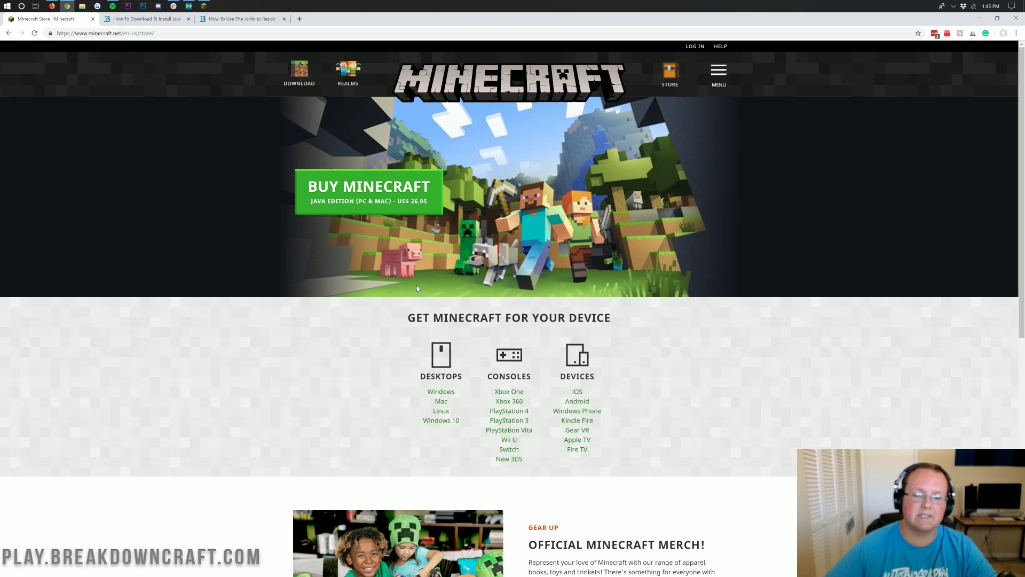
key("alt+Left")
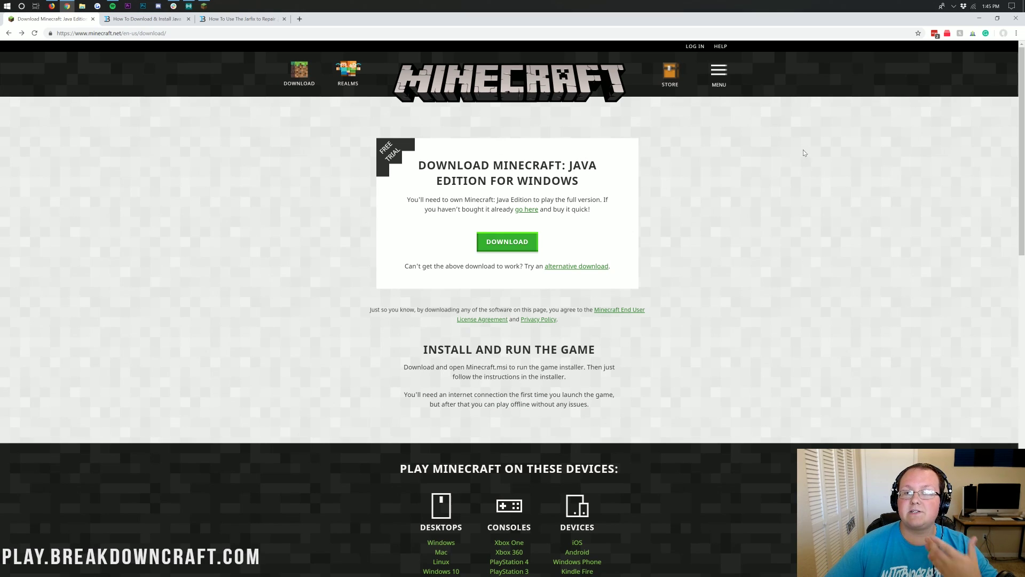
left_click(979, 18)
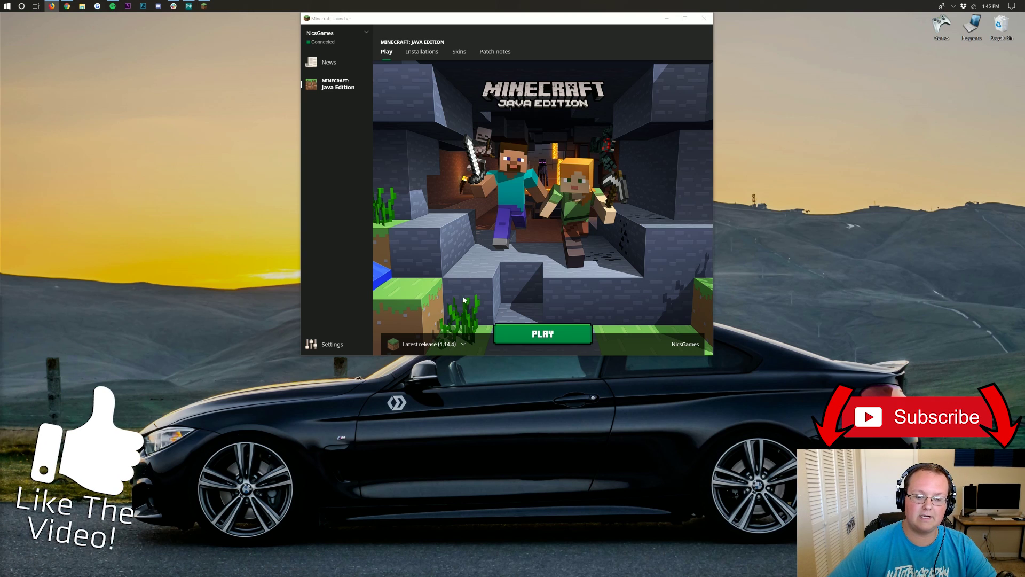
Keep Latest release 1.14.4 in the version list, then begin a new installation from Installations.
left_click(453, 343)
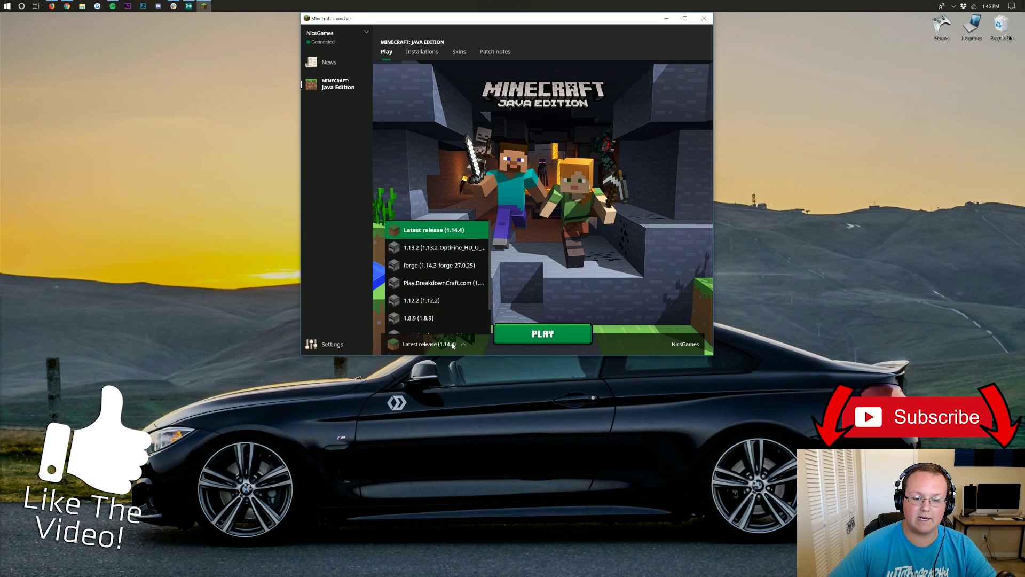
left_click(448, 344)
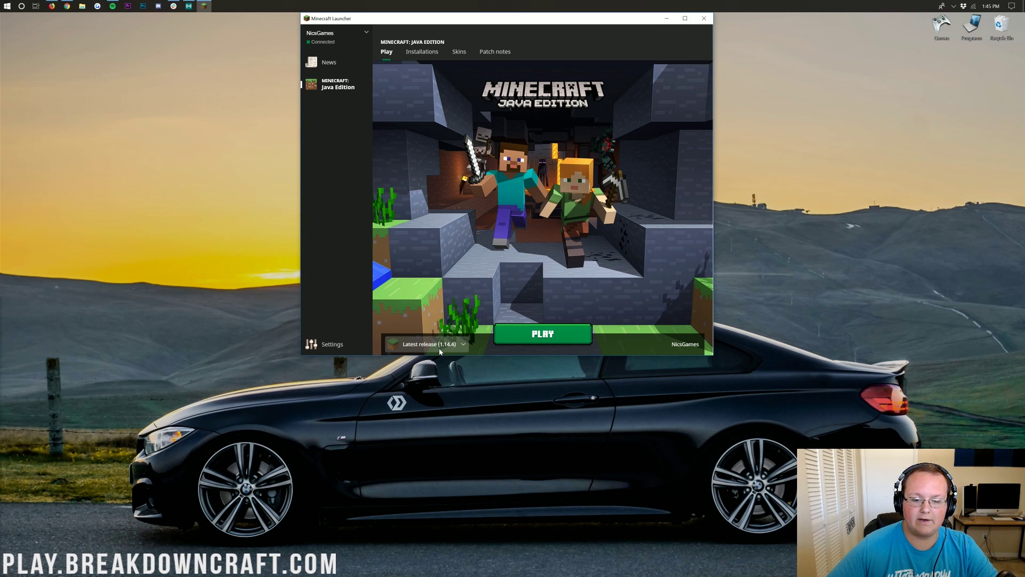
left_click(440, 346)
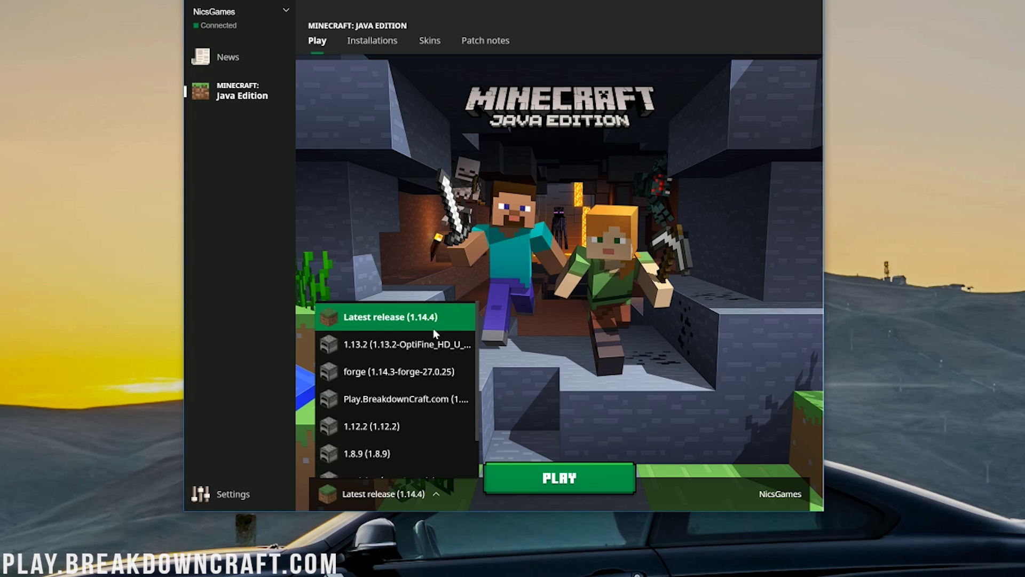
left_click(434, 323)
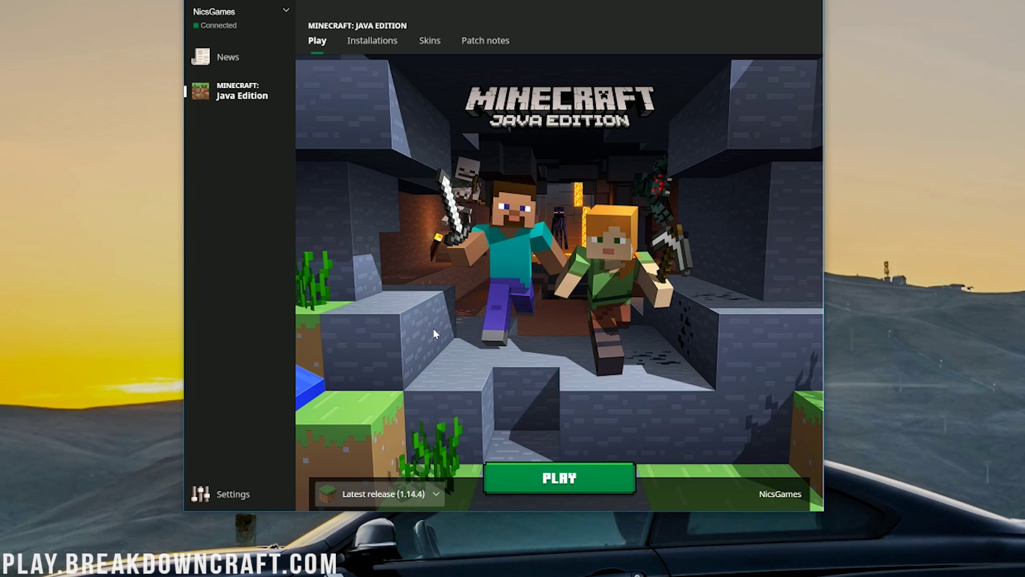
left_click(372, 42)
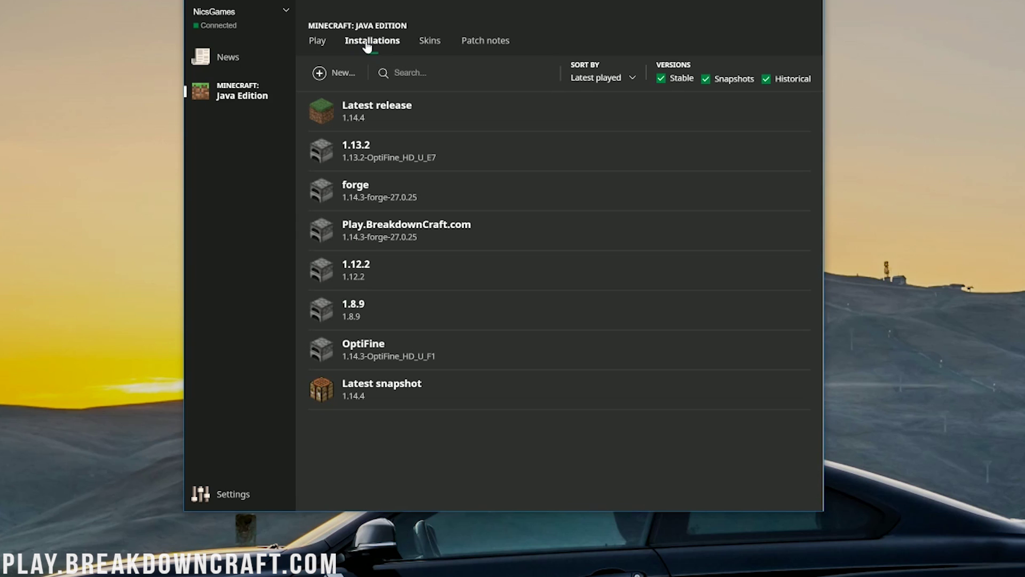
left_click(325, 77)
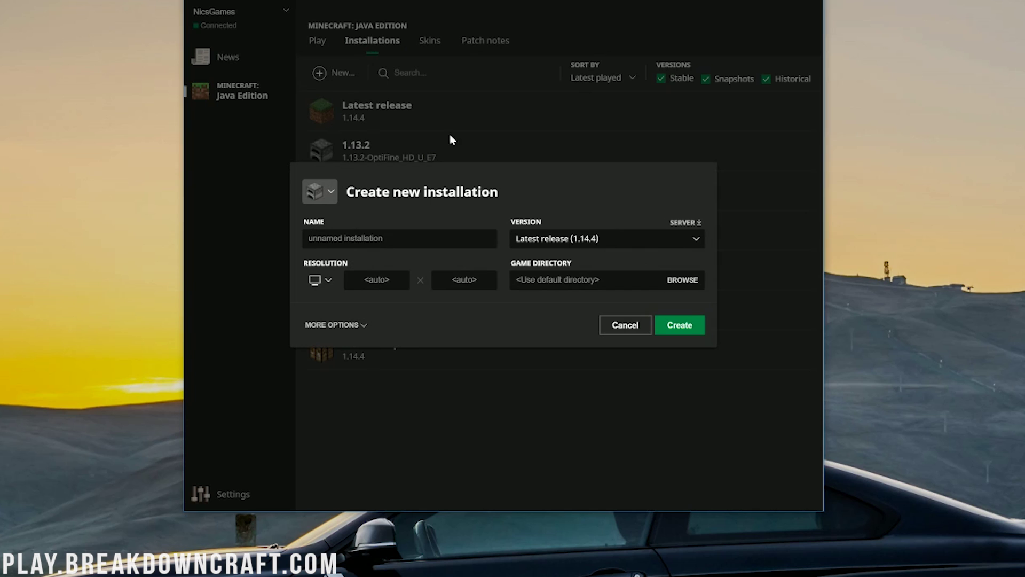
Name the new installation Play.BreakdownCraft.com.
key("Tab")
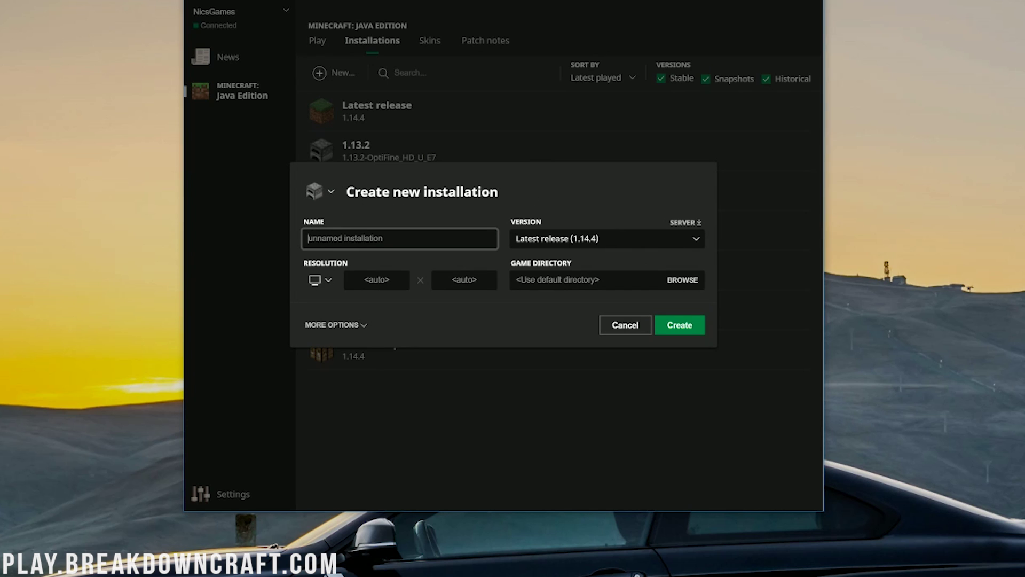
type("Play.BreakdownCraft.com")
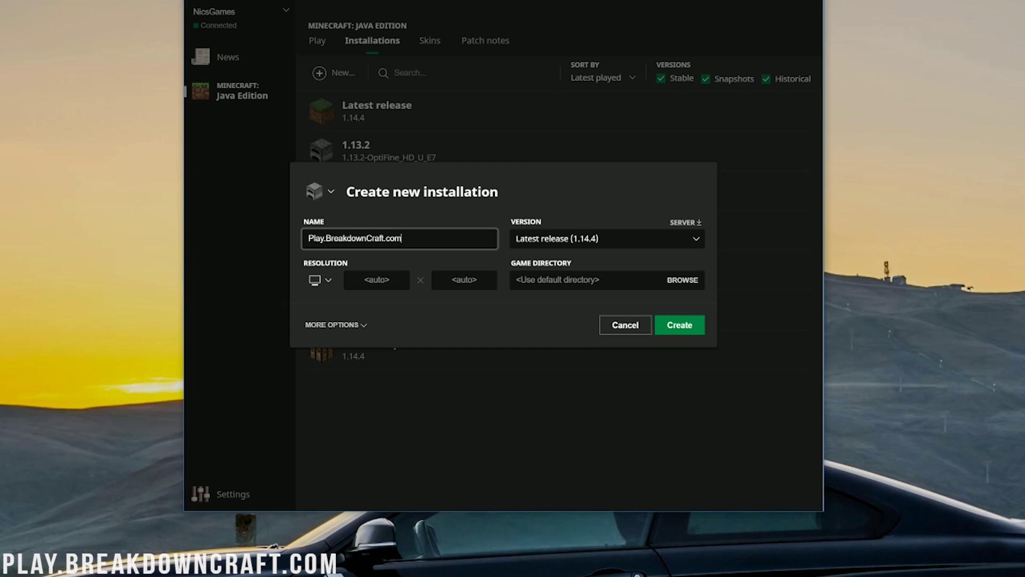
key("ctrl+a")
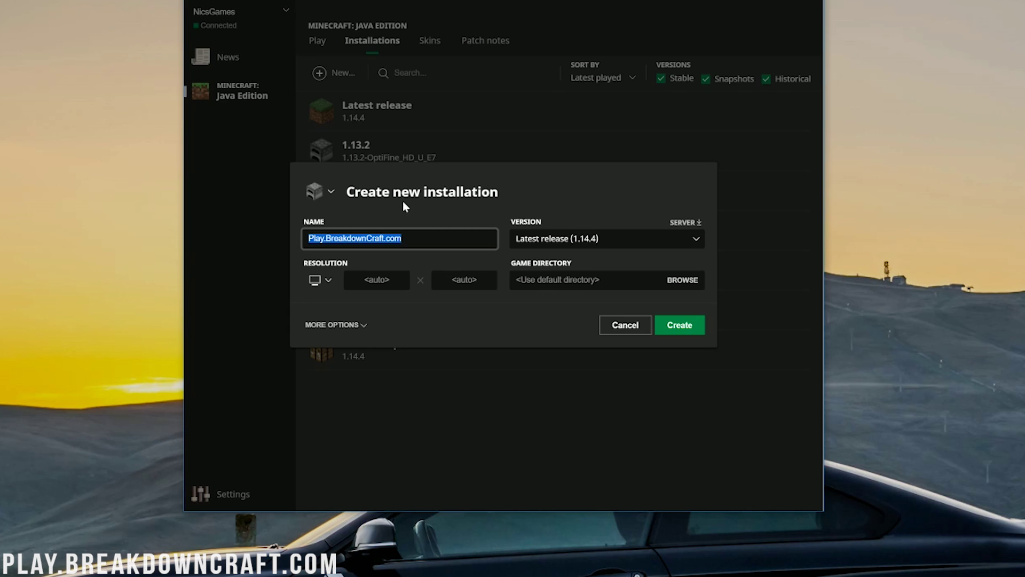
left_click(442, 209)
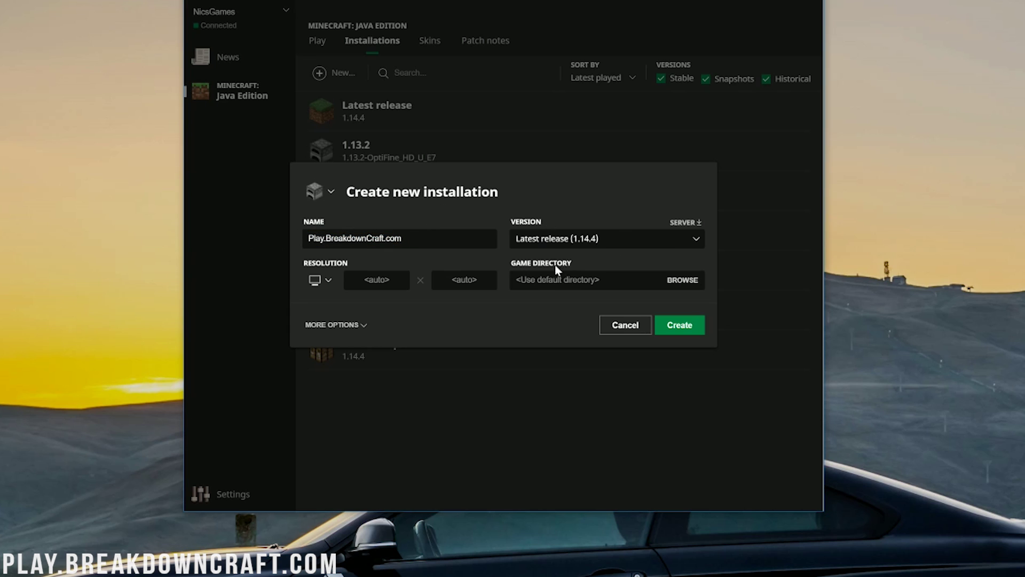
Set the installation version to release 1.14.4.
left_click(532, 239)
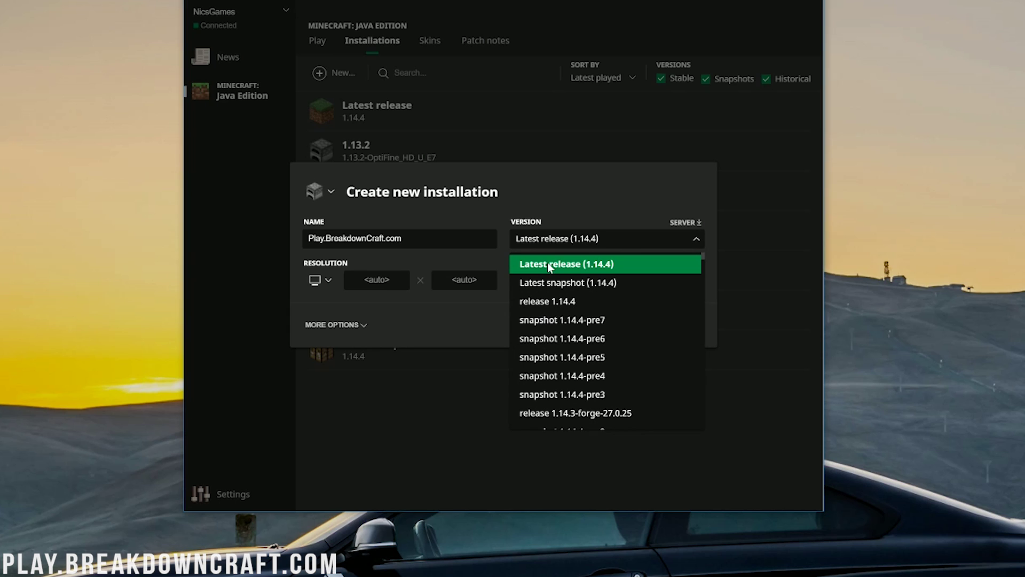
left_click(547, 262)
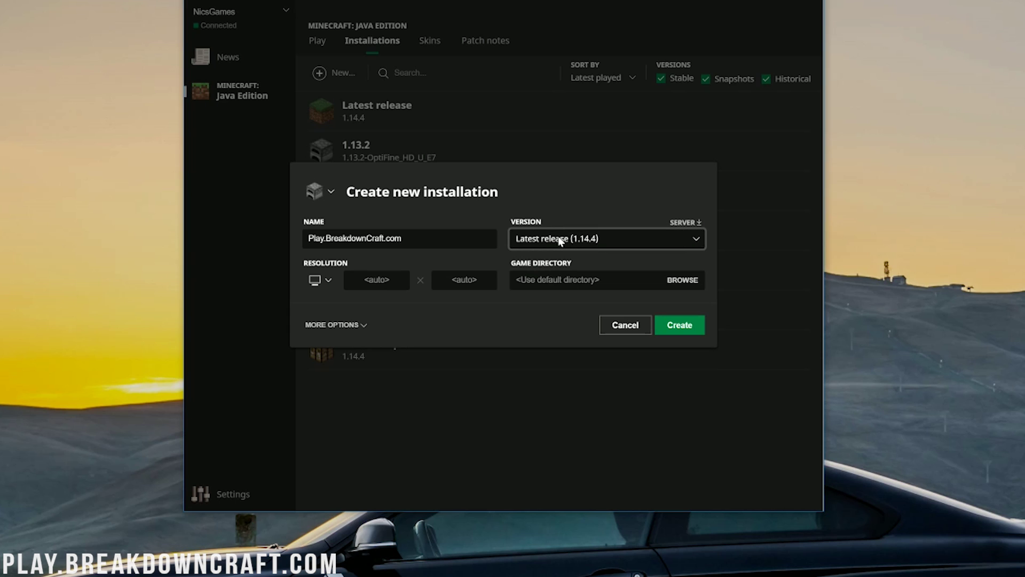
left_click(586, 239)
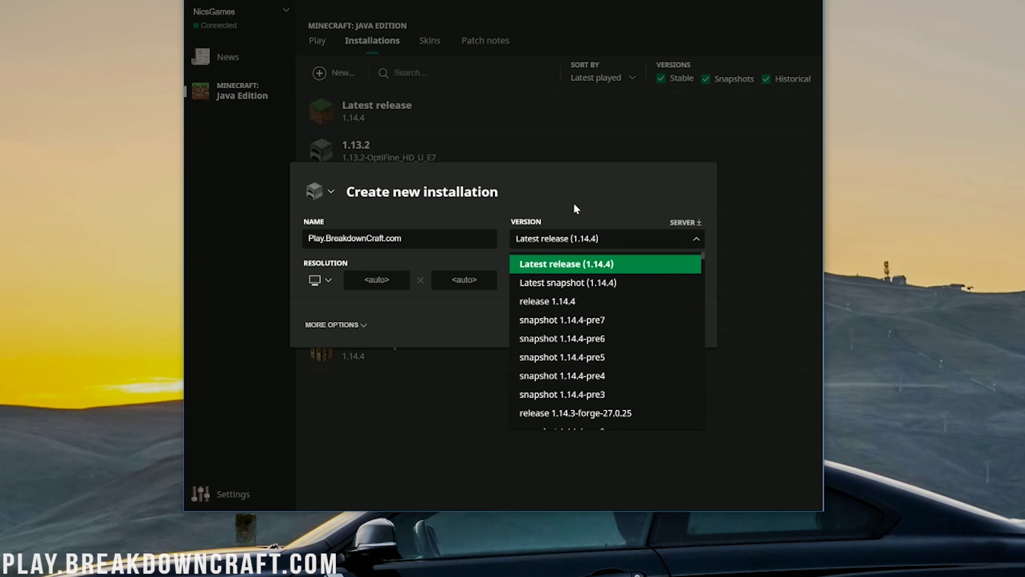
left_click(572, 305)
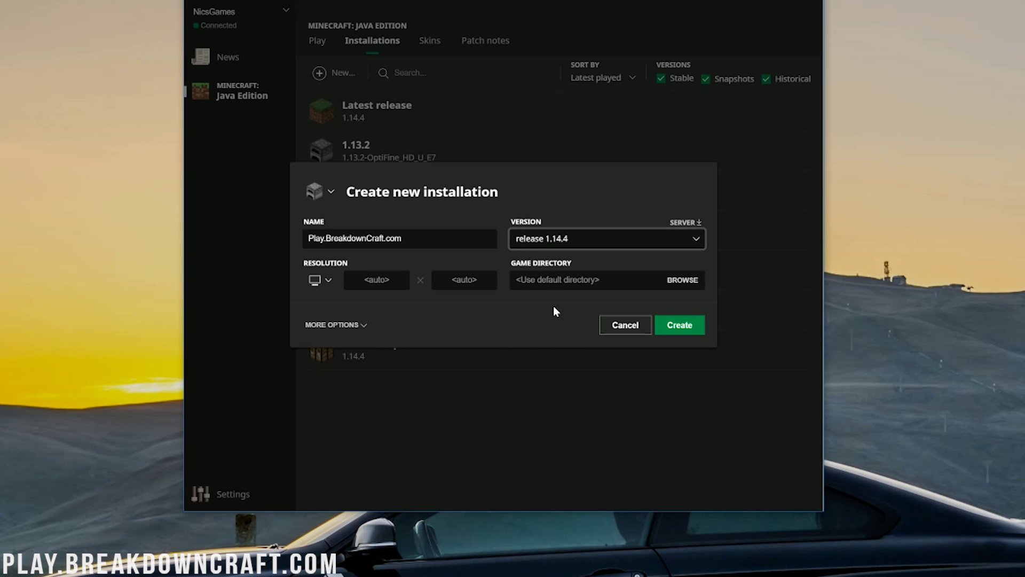
Set the resolution preset to 1920x1080 and create the installation.
left_click(327, 279)
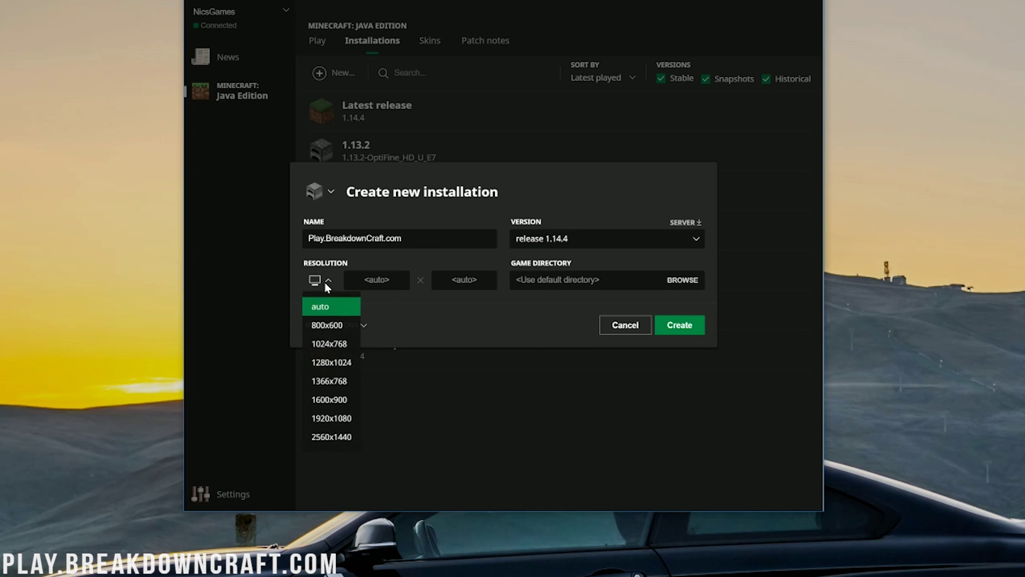
left_click(328, 411)
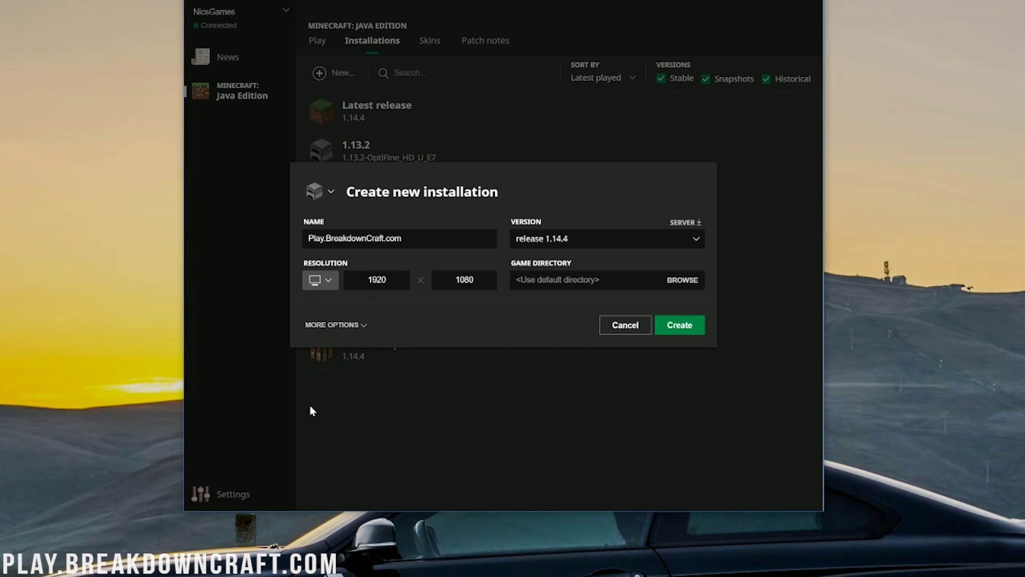
left_click(681, 338)
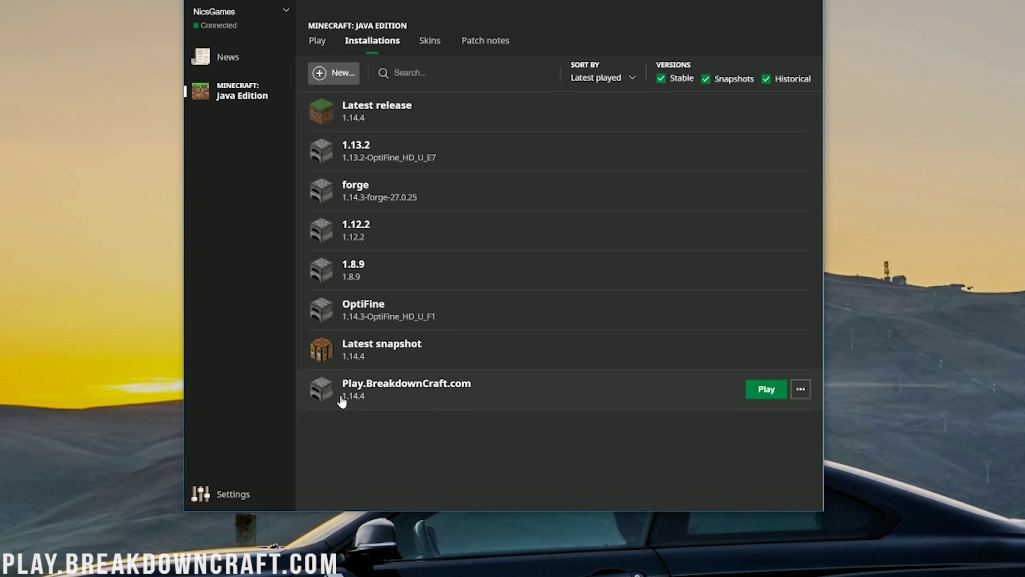
mouse_move(406, 389)
left_click(801, 389)
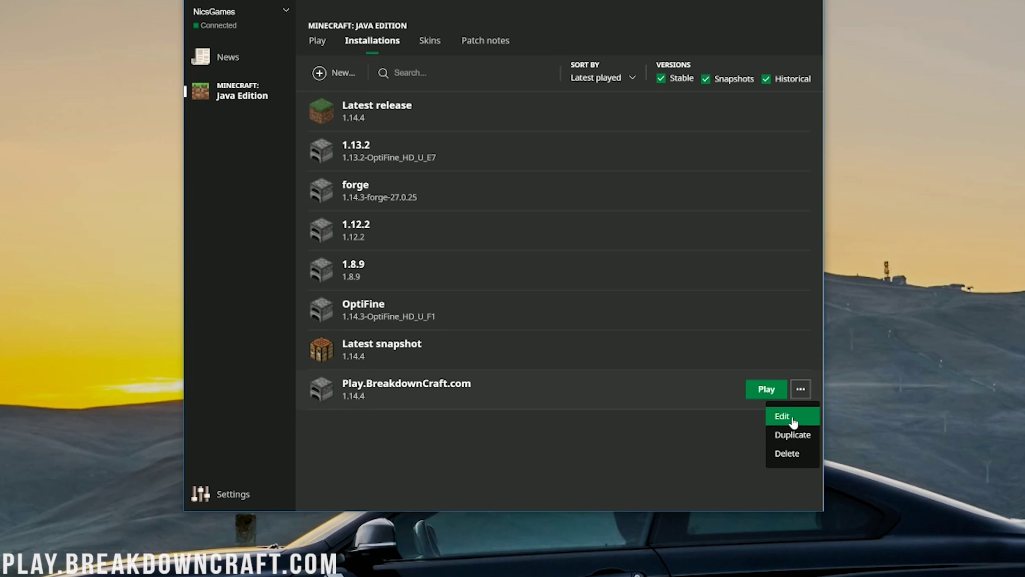
left_click(794, 421)
left_click(609, 238)
scroll(565, 361, "down", 5)
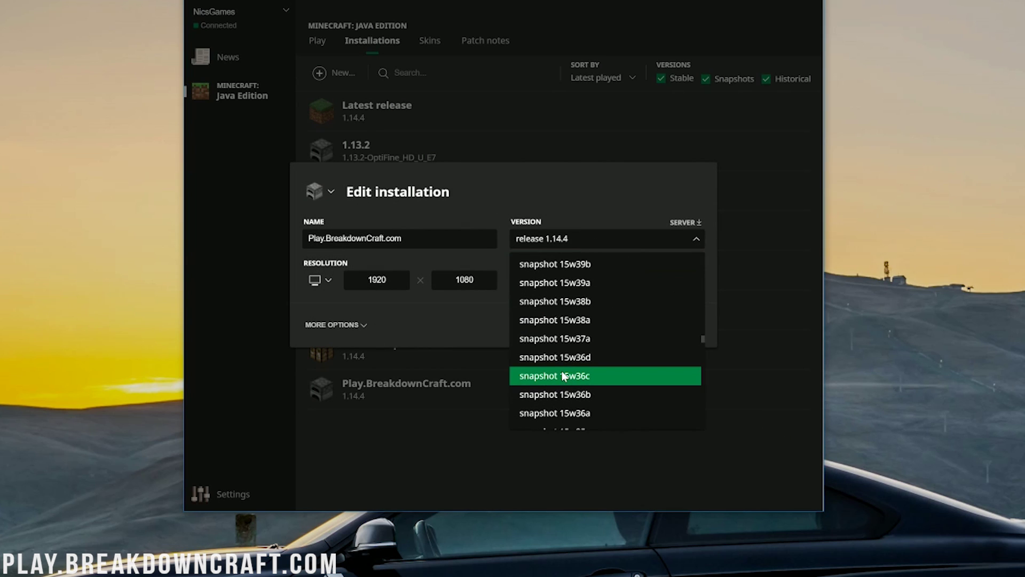
scroll(563, 377, "down", 5)
scroll(560, 321, "down", 2)
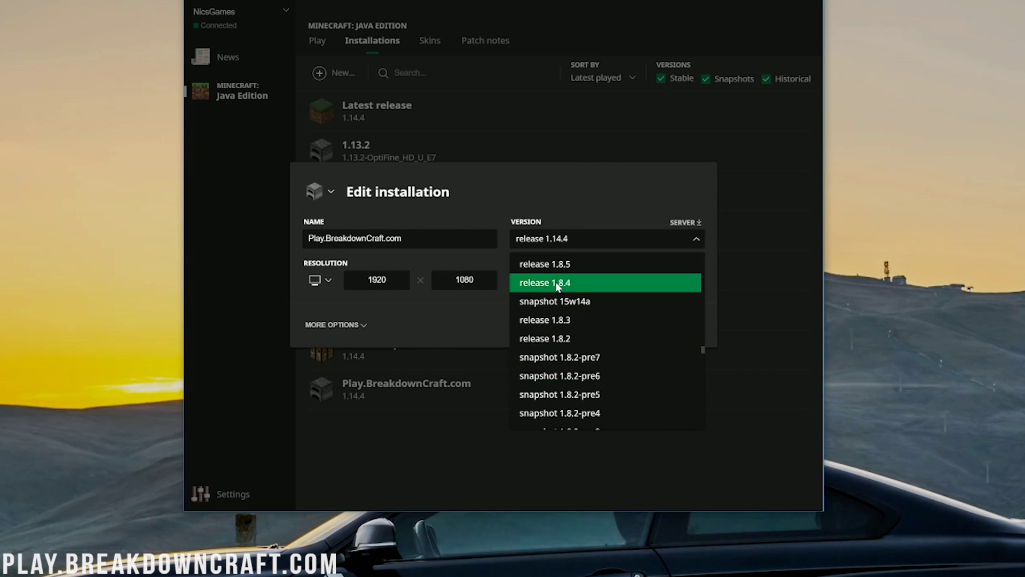
left_click(437, 316)
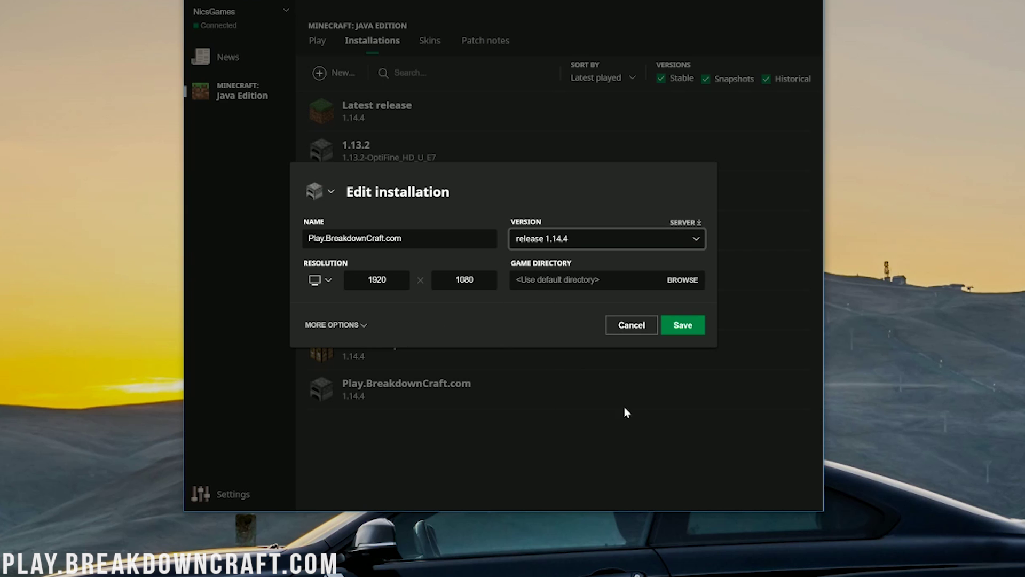
left_click(636, 327)
mouse_move(561, 389)
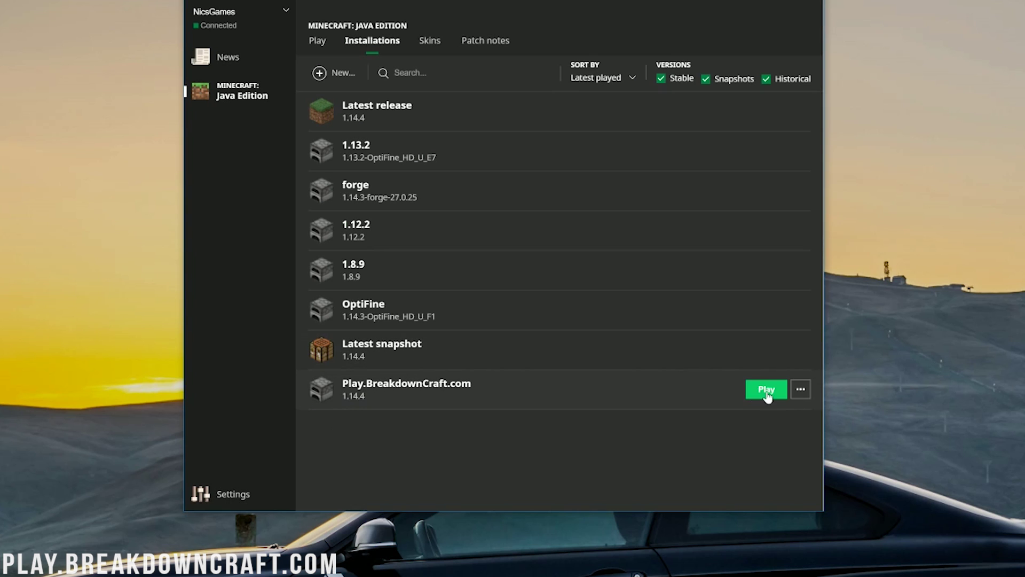
Launch Play.BreakdownCraft.com, then show the Java install article in Chrome without its signup popup.
left_click(767, 390)
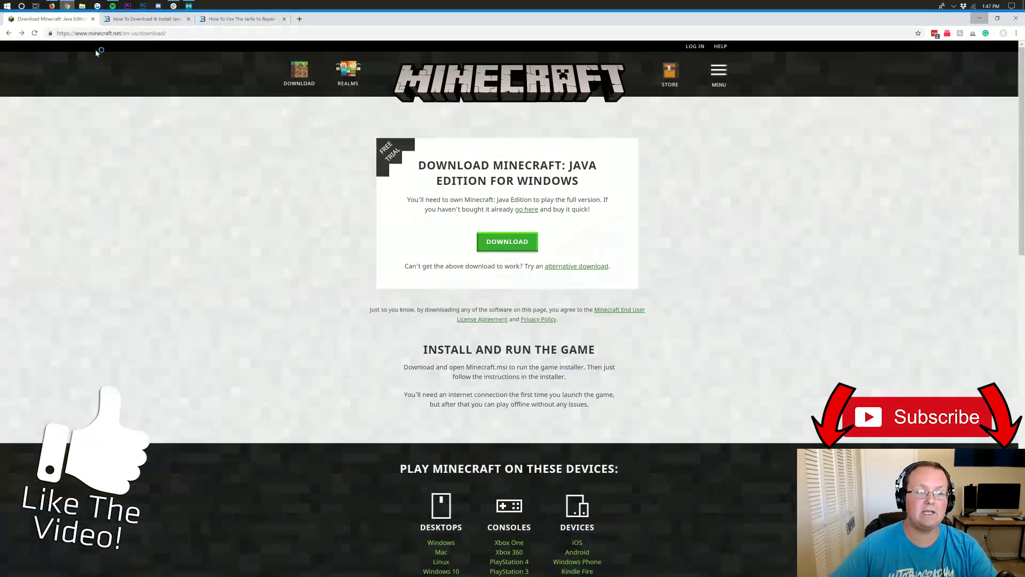
left_click(139, 19)
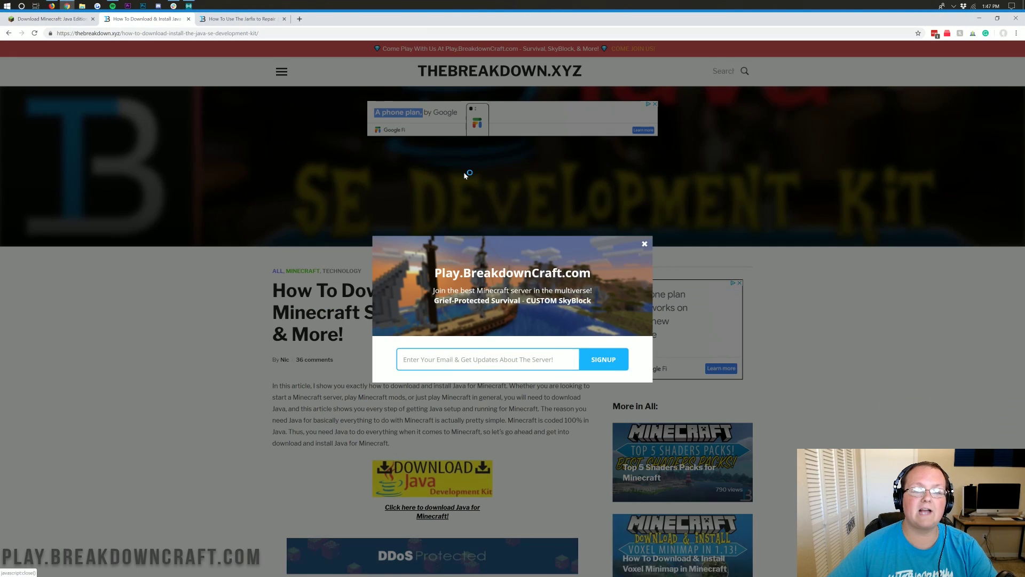
left_click(646, 245)
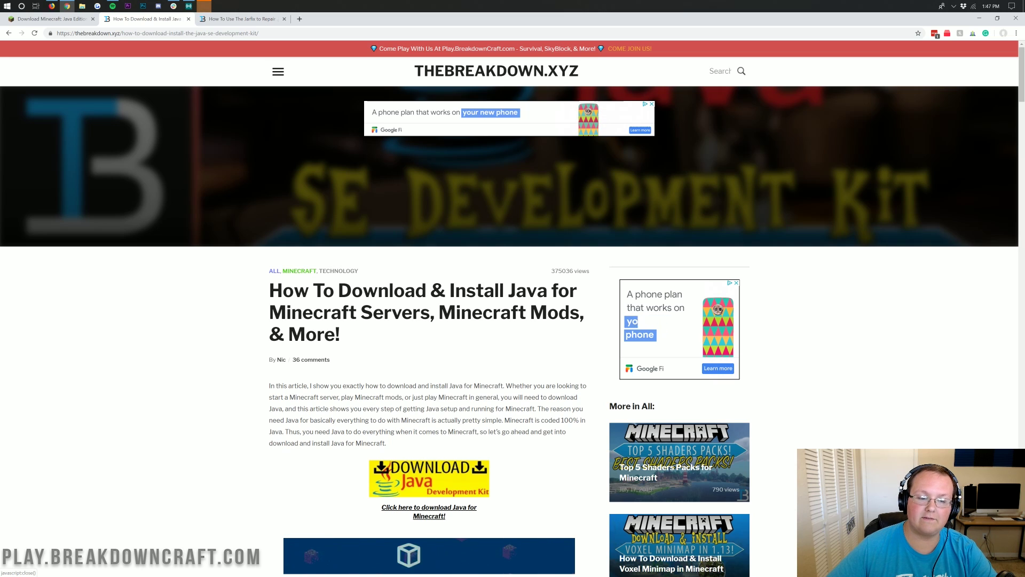
left_click_drag(270, 291, 350, 313)
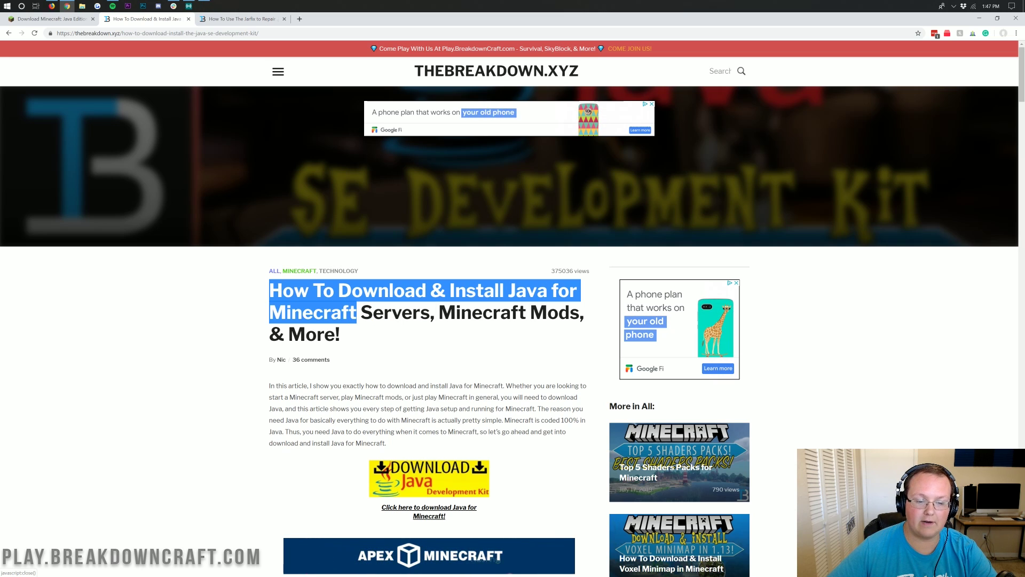
left_click(449, 360)
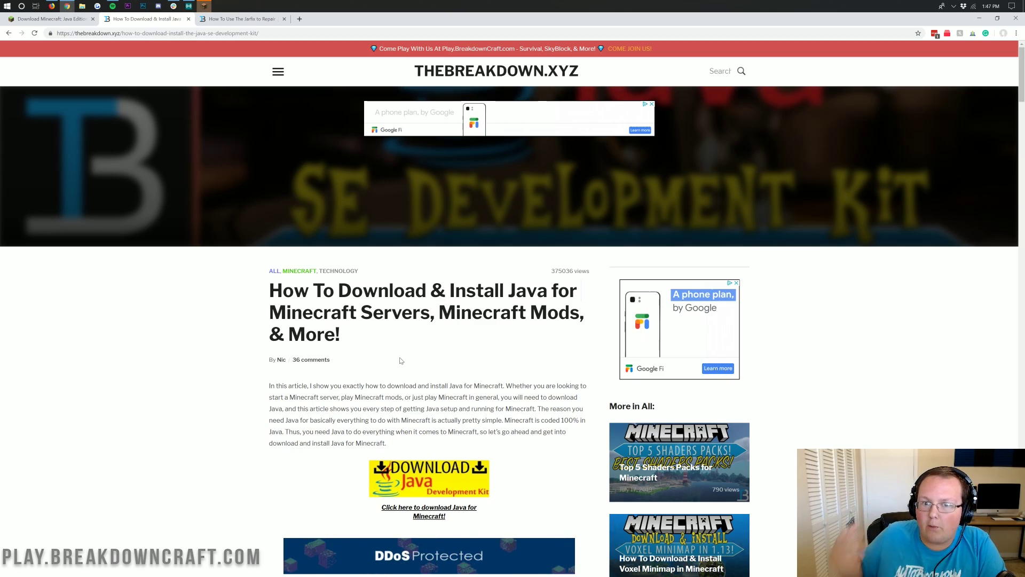
scroll(400, 361, "down", 2)
scroll(471, 275, "down", 5)
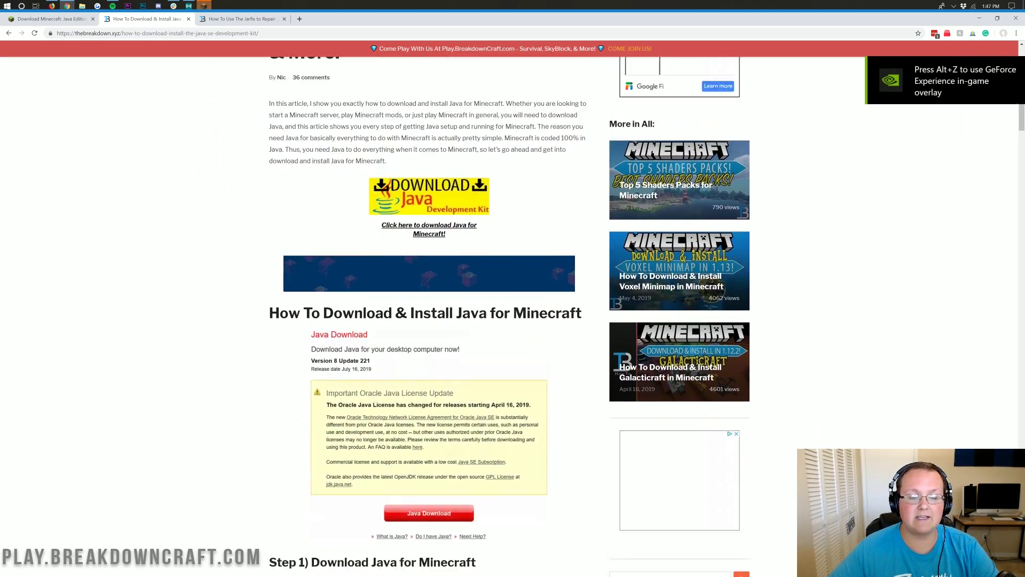
scroll(471, 275, "down", 5)
scroll(472, 275, "down", 5)
scroll(471, 275, "down", 5)
scroll(471, 276, "down", 2)
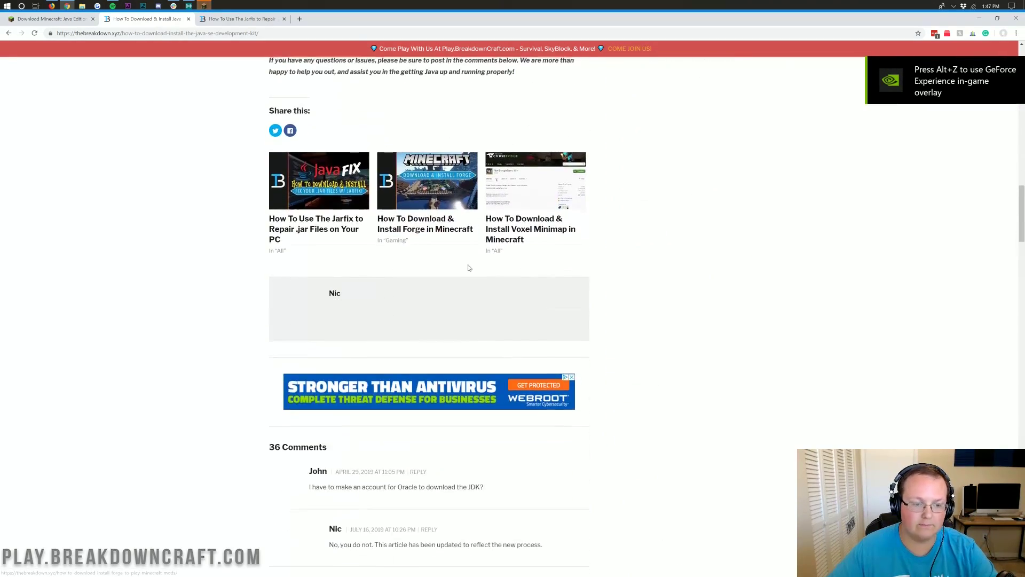
scroll(471, 275, "up", 5)
scroll(471, 275, "up", 5)
scroll(471, 274, "up", 5)
scroll(469, 266, "up", 5)
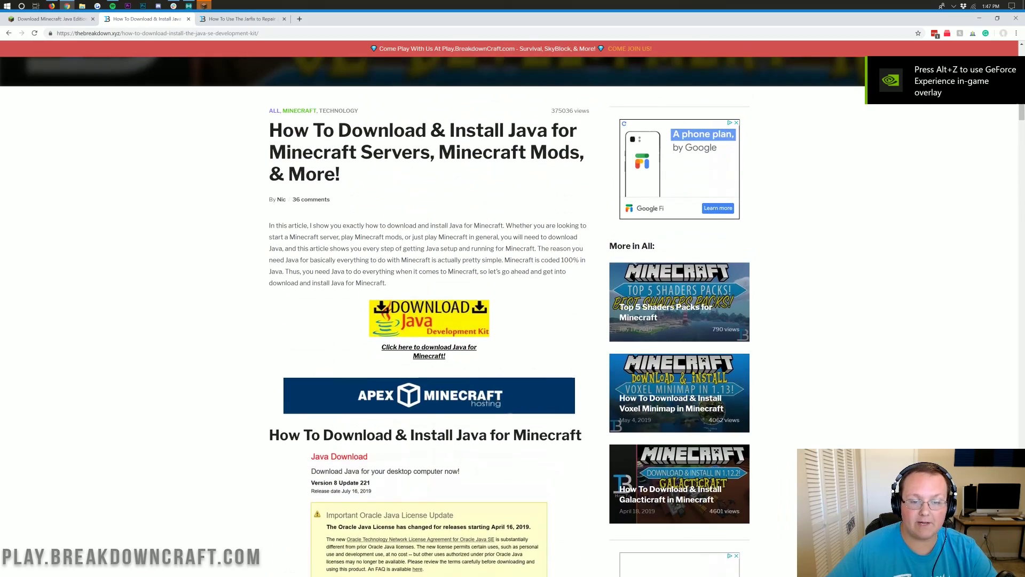
scroll(469, 266, "up", 5)
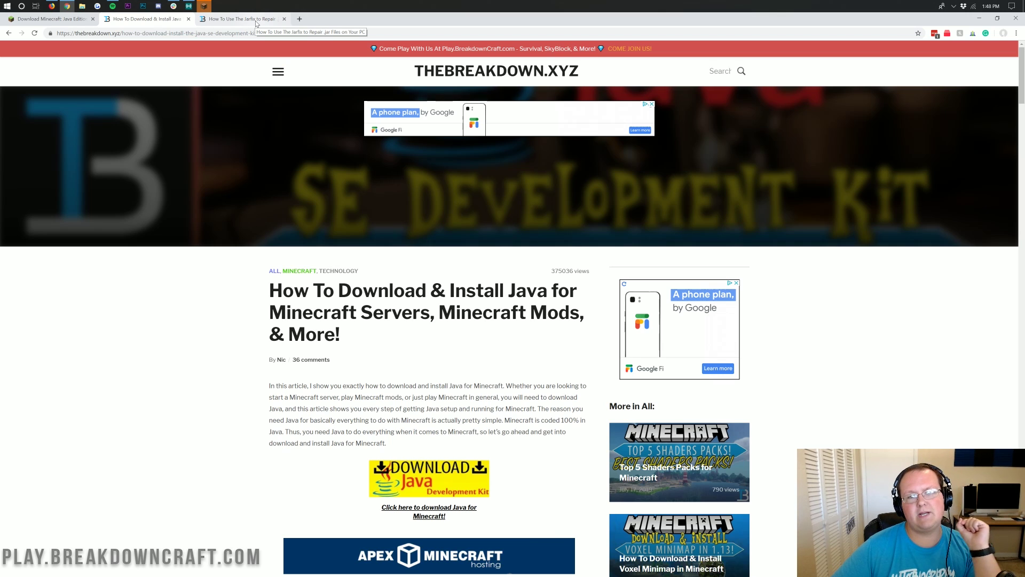
Switch to the Jarfix article tab, dismiss its signup popup and highlight the title.
left_click(241, 19)
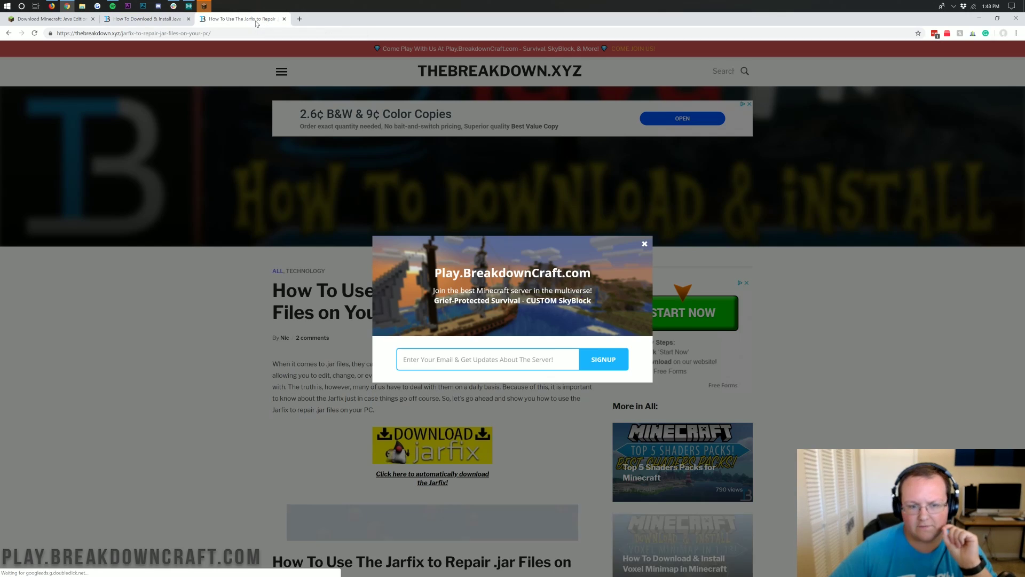
left_click(643, 239)
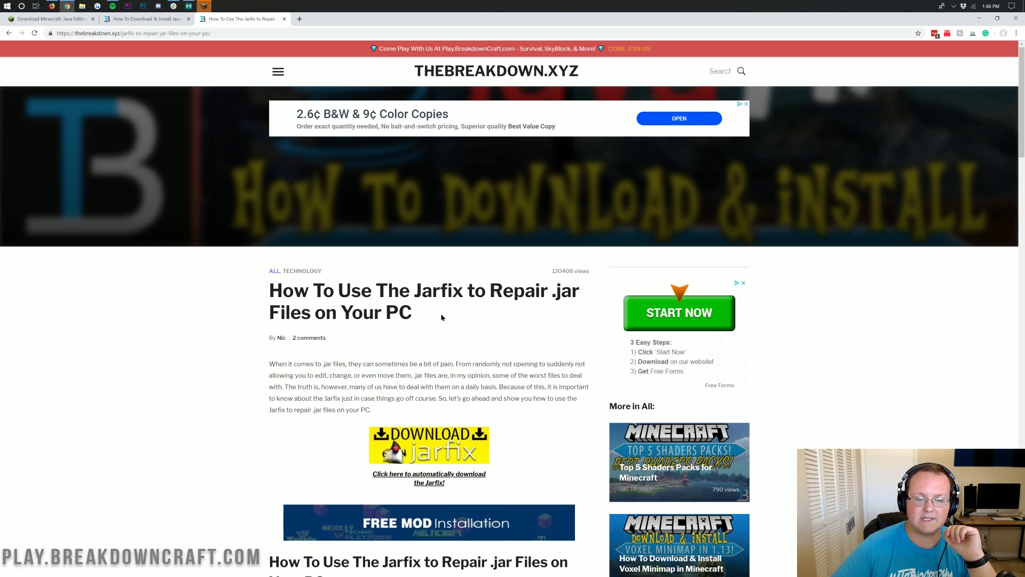
left_click_drag(415, 312, 337, 290)
left_click(481, 361)
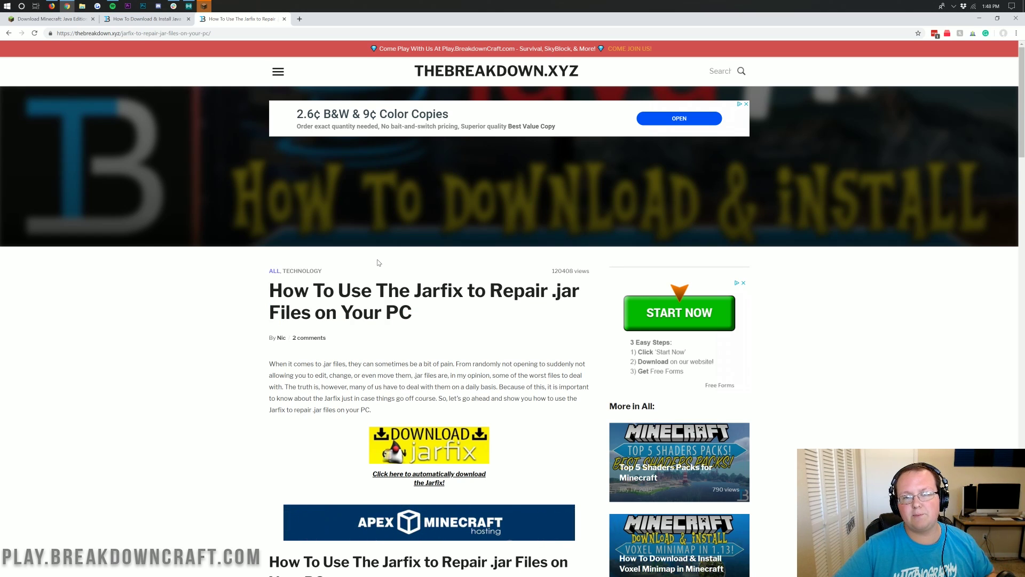
scroll(504, 262, "down", 5)
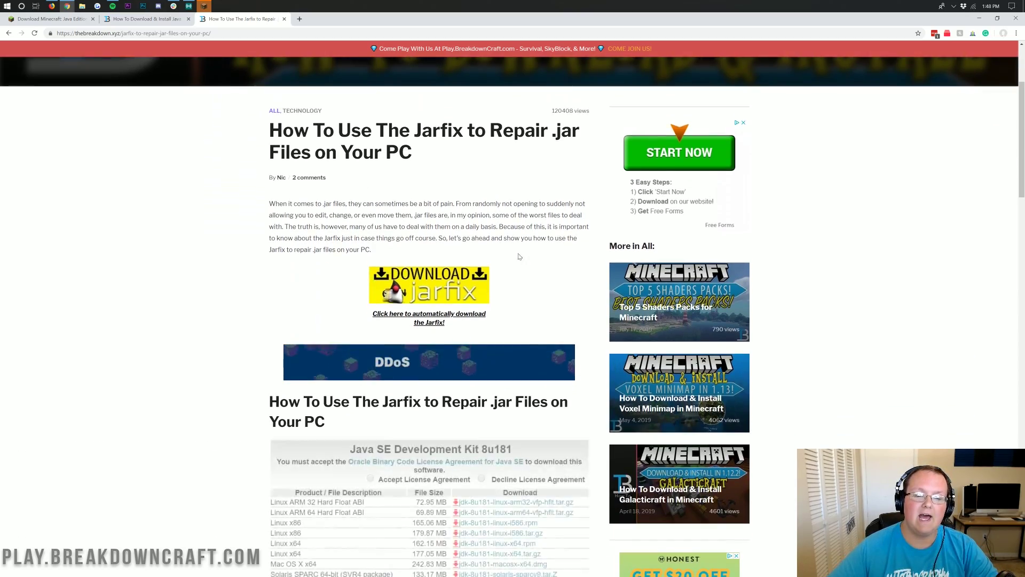
scroll(505, 262, "down", 5)
scroll(504, 262, "down", 5)
scroll(504, 262, "down", 3)
scroll(504, 262, "down", 3)
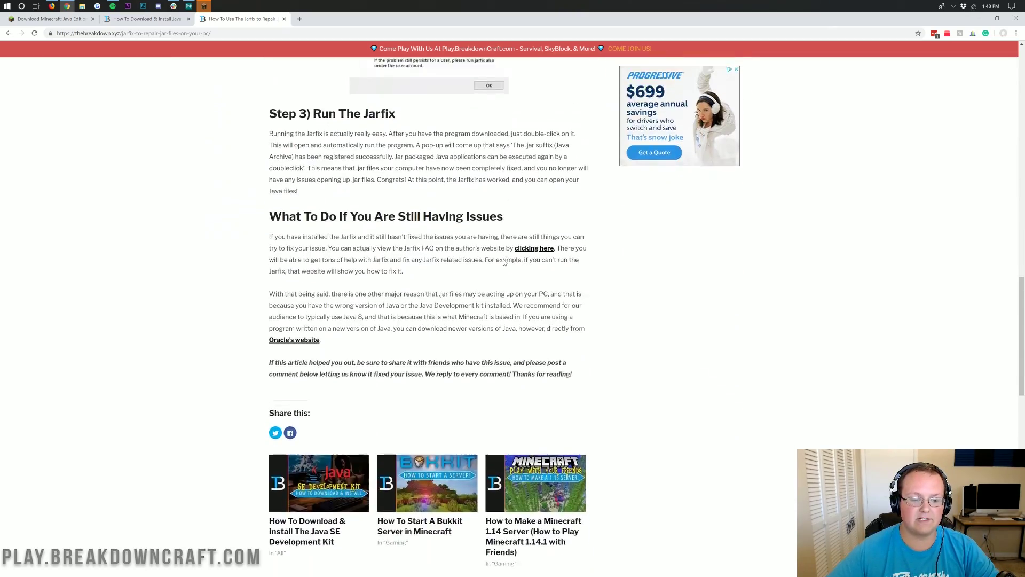
scroll(504, 262, "up", 5)
scroll(503, 261, "up", 5)
scroll(504, 262, "up", 5)
scroll(504, 262, "up", 3)
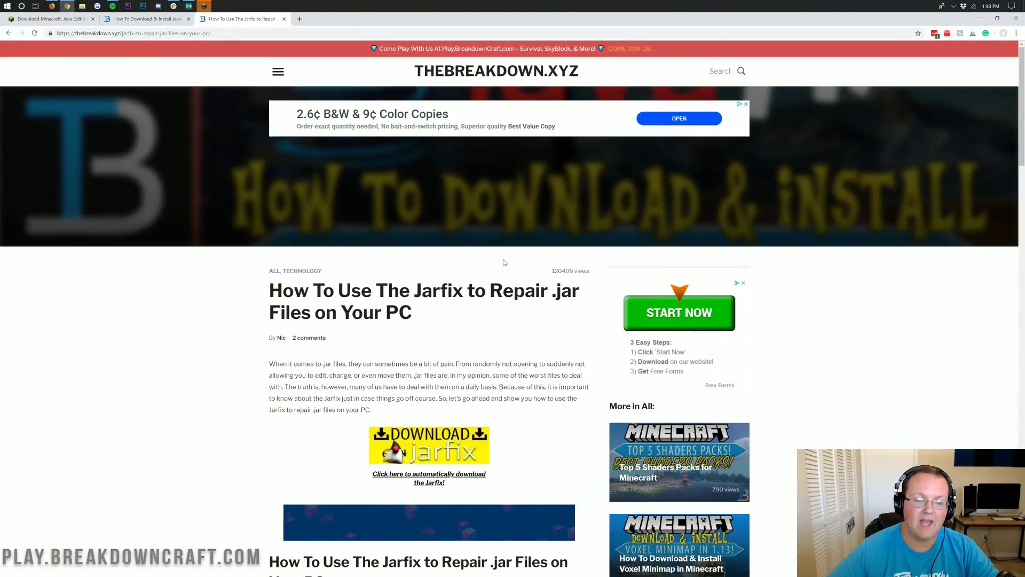
Minimize Chrome and move the Minecraft 1.14.4 window higher on the desktop.
left_click(979, 19)
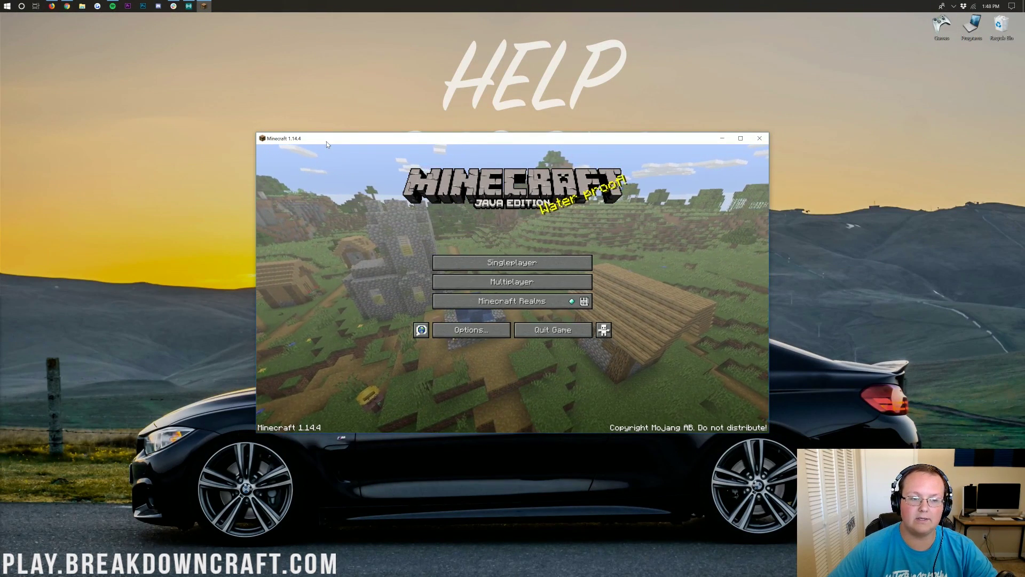
left_click_drag(328, 140, 322, 79)
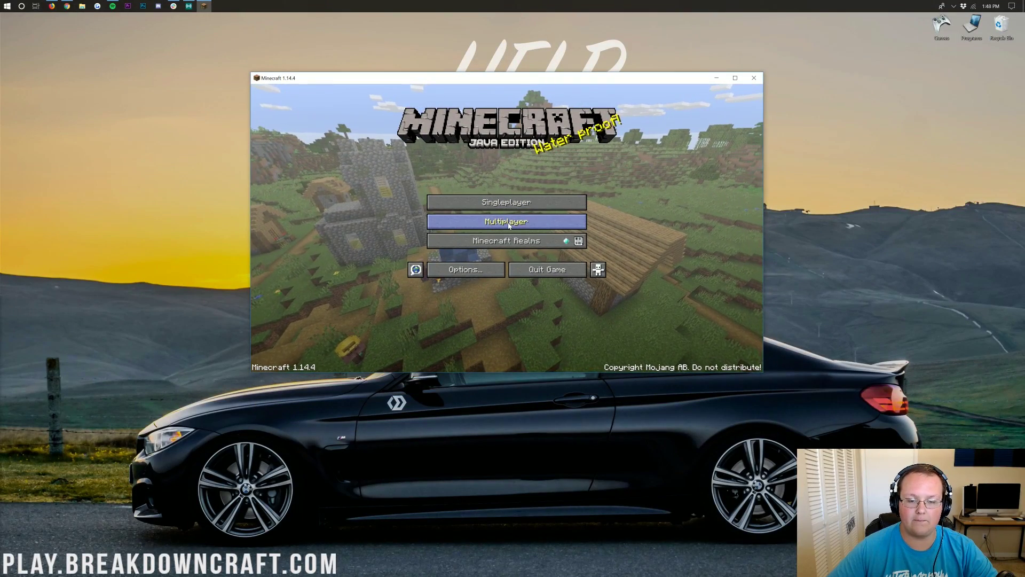